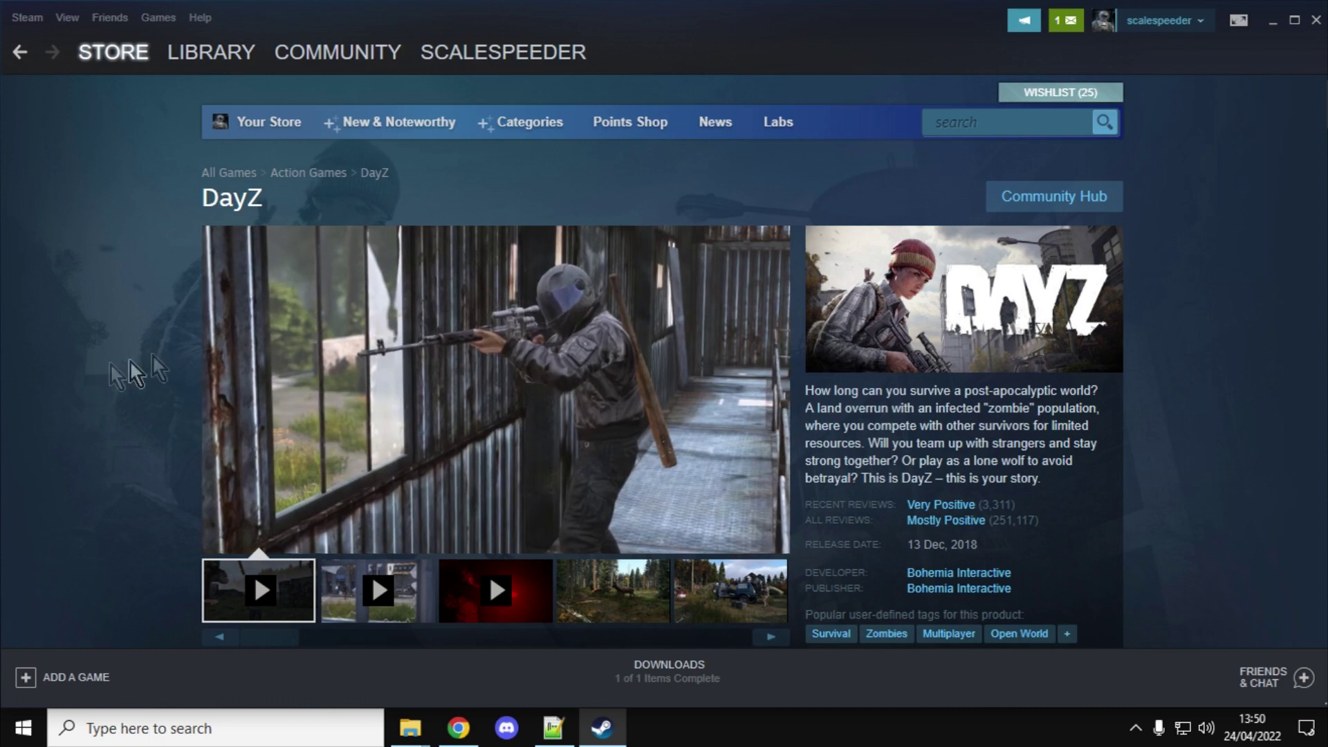
Step: Switch to Chrome, where the DayZ Editor Workshop page is open
click(457, 727)
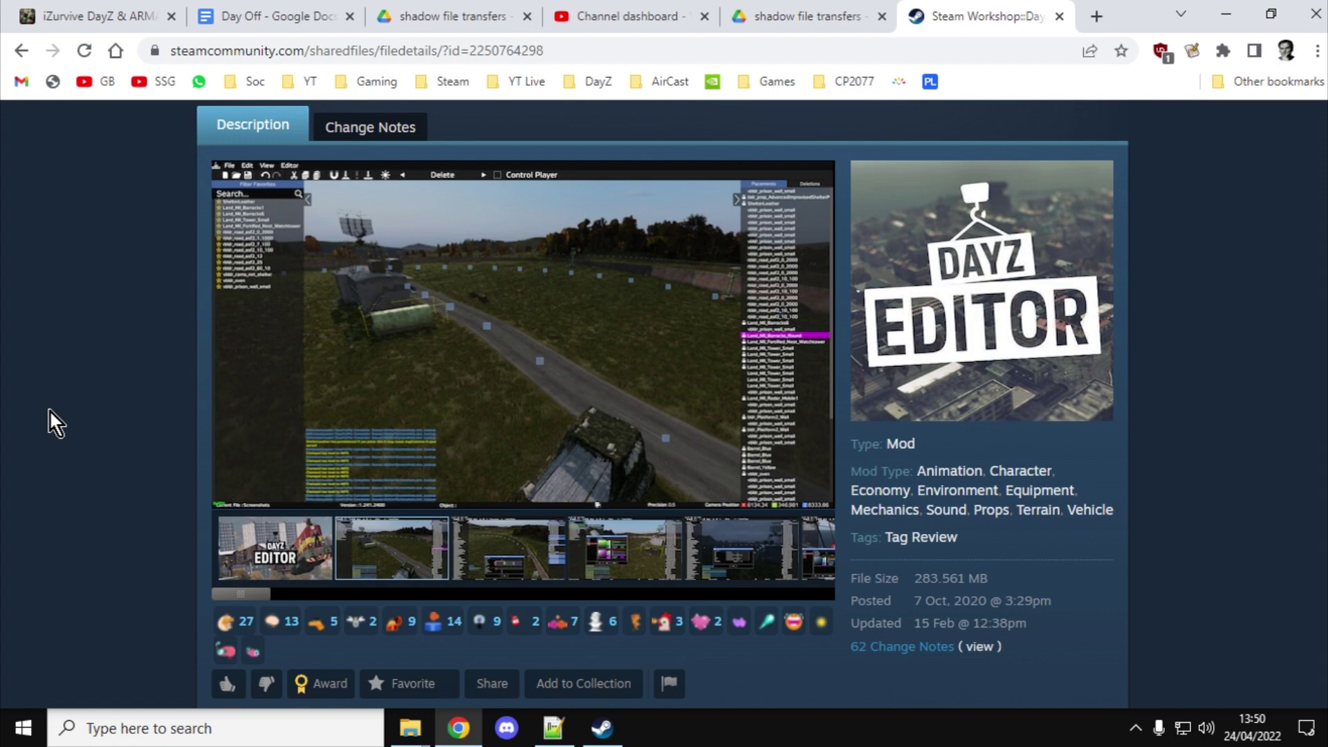
Step: Switch back to the Steam client showing the DayZ store page
click(613, 731)
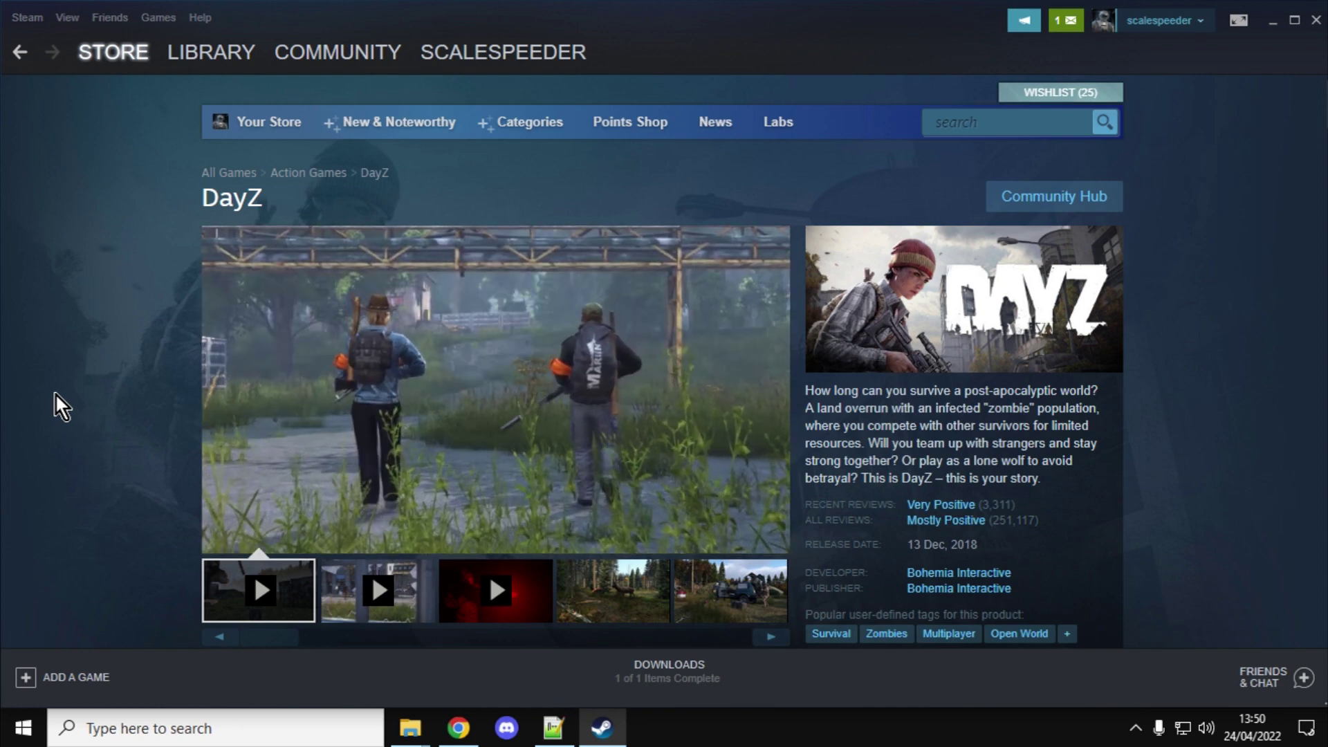
scroll(169, 398, down, 2)
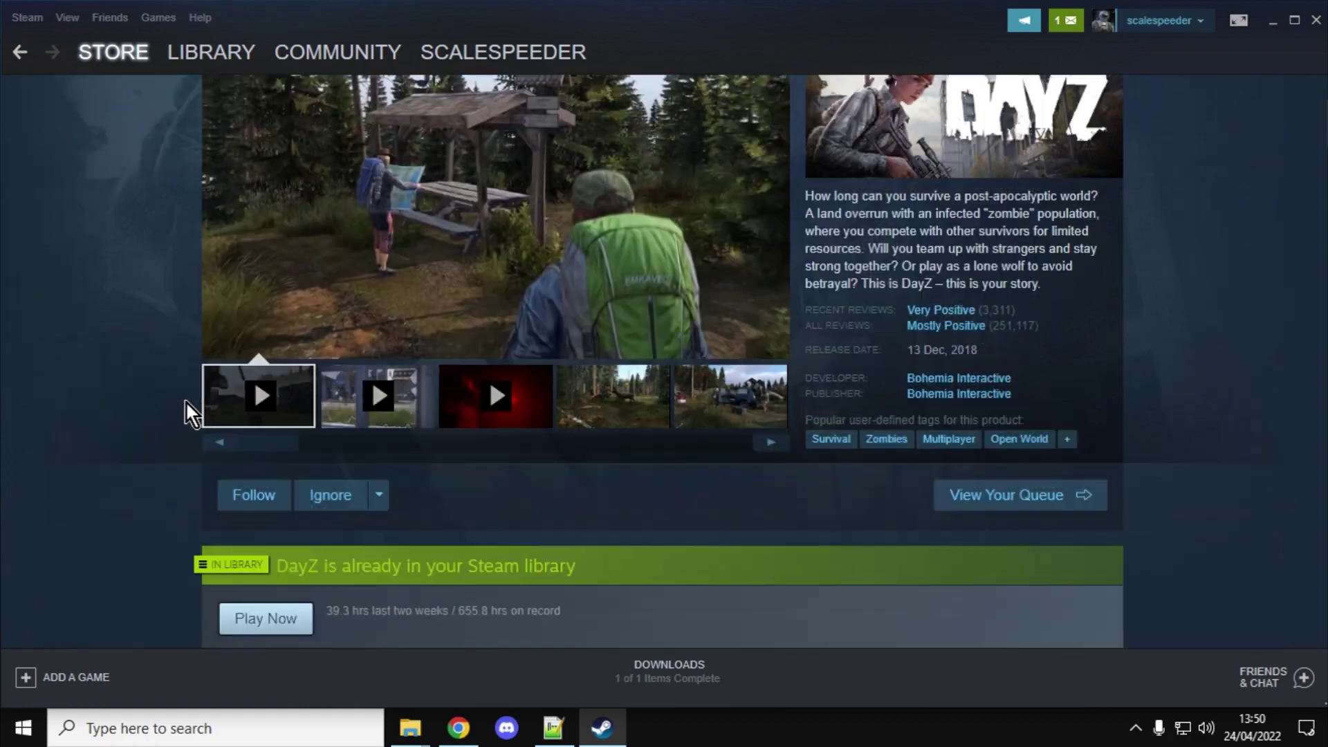
scroll(159, 413, up, 2)
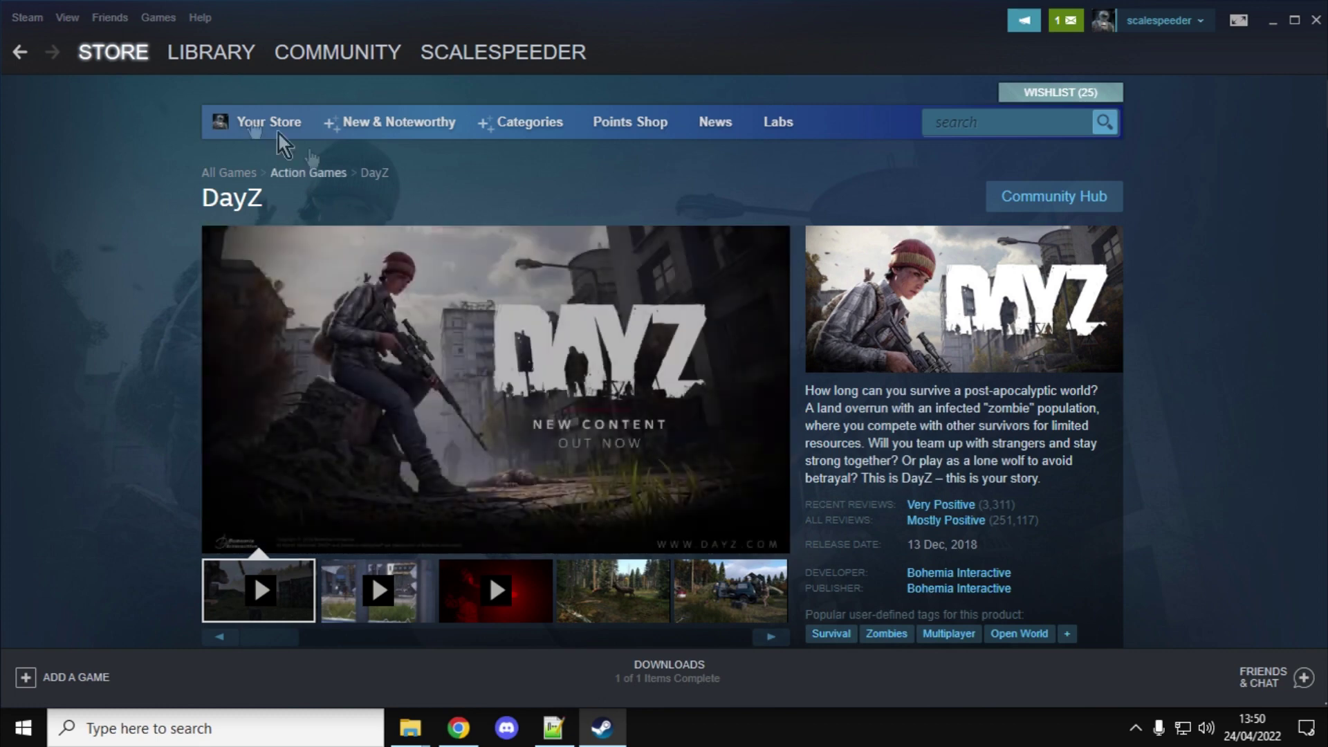
Step: Go to the Steam Workshop through Community and open DayZ's Workshop
click(345, 62)
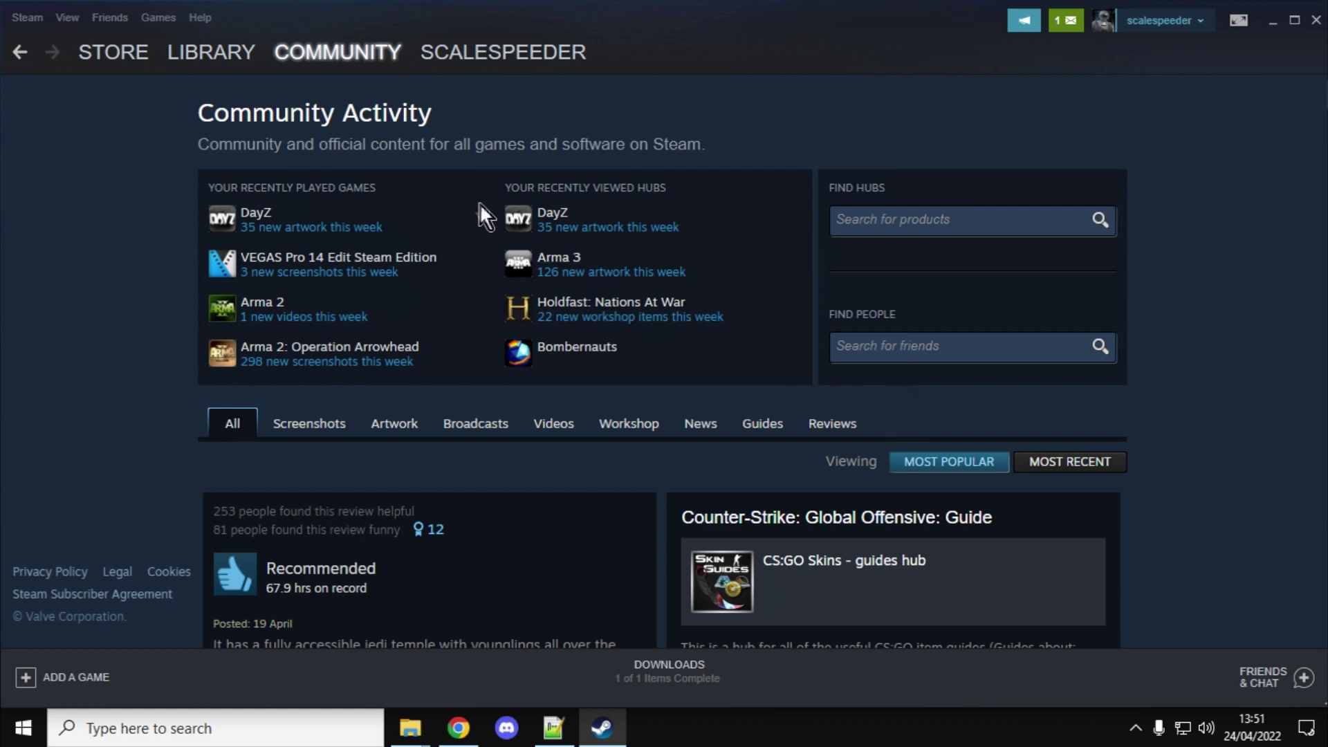
mouse_move(337, 53)
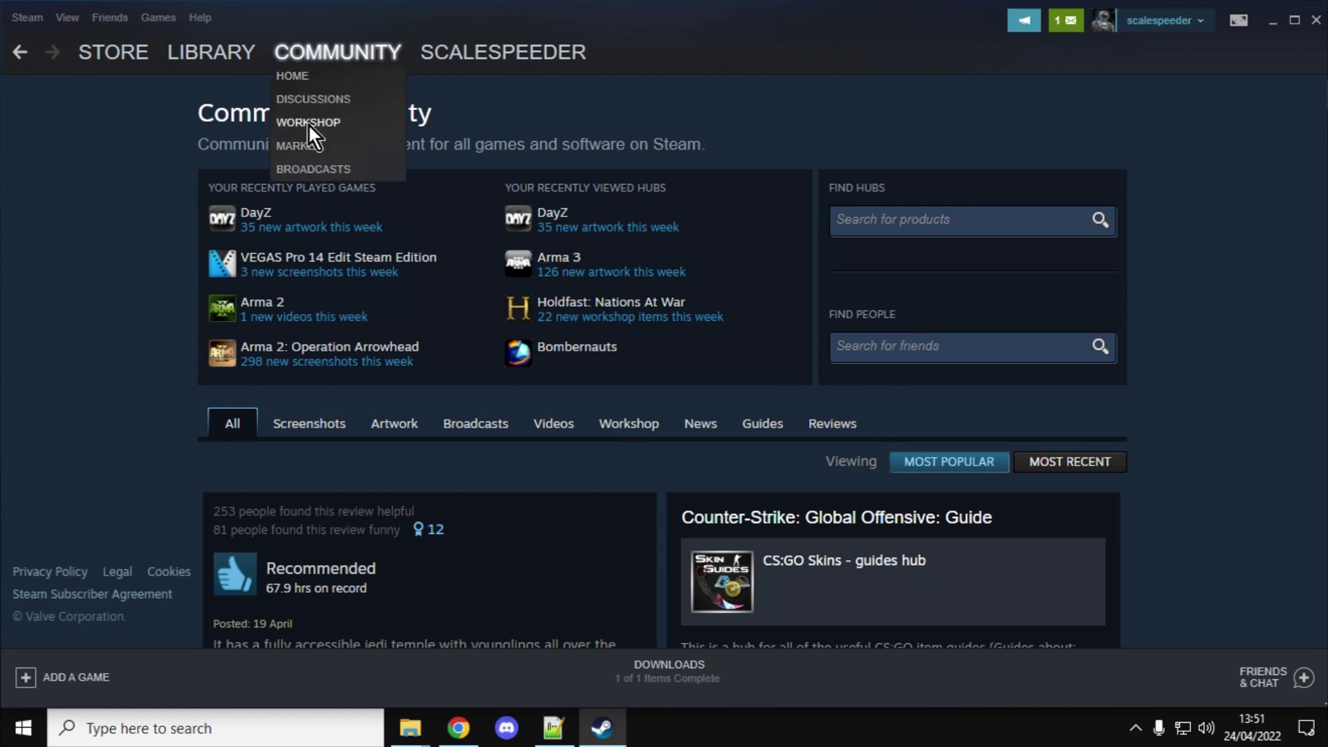
click(308, 124)
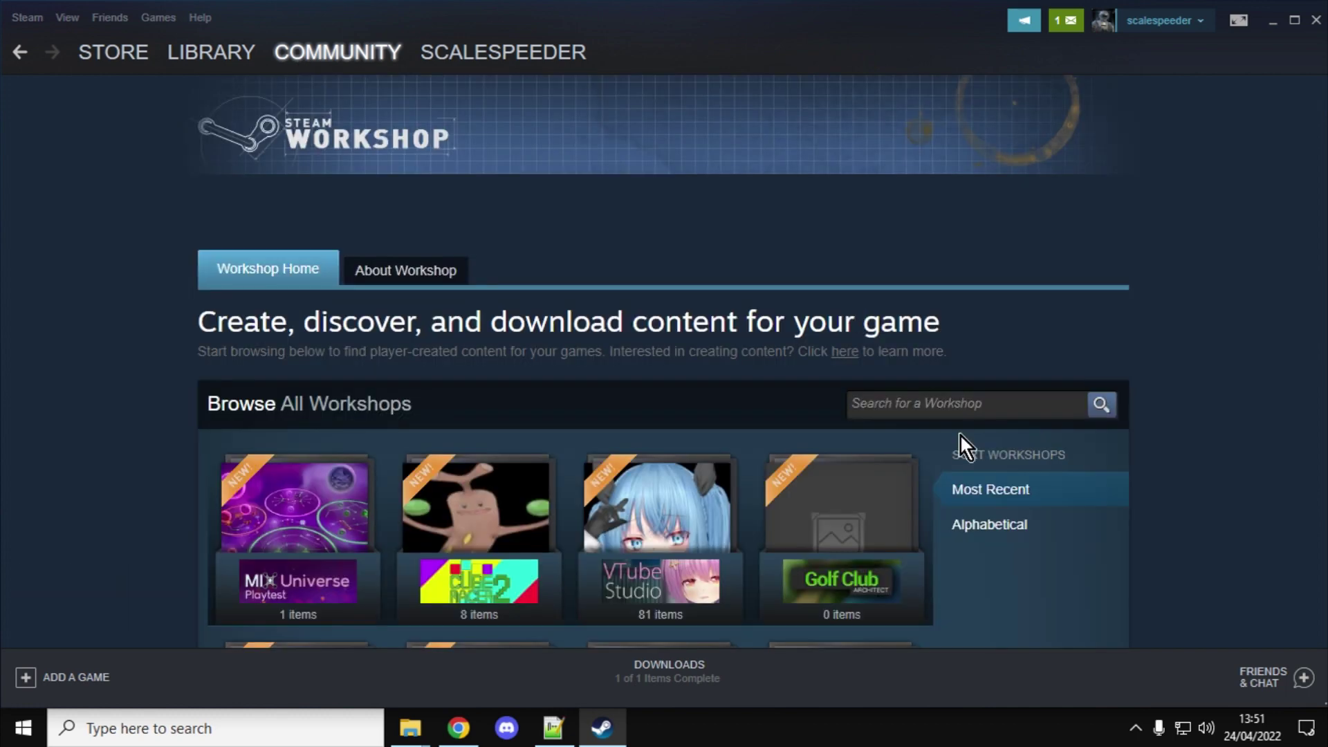
click(940, 403)
text(d)
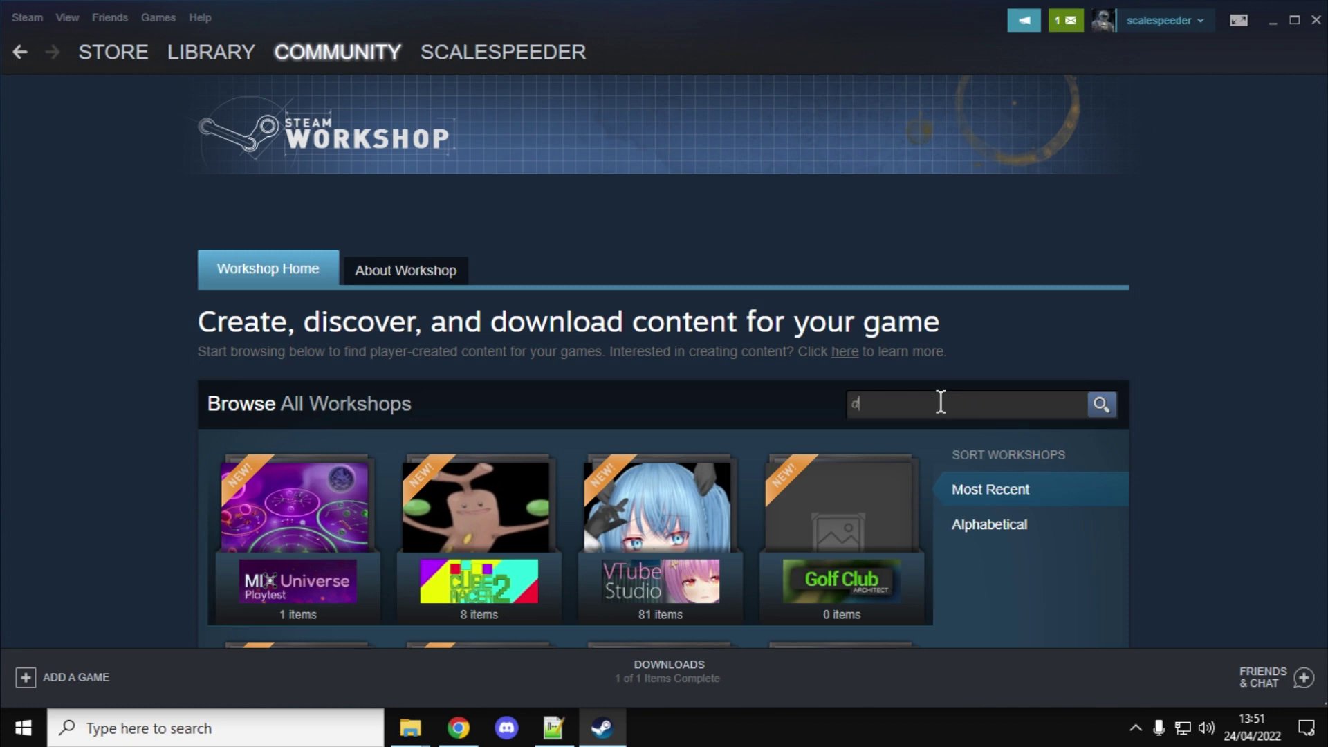
text(ayz)
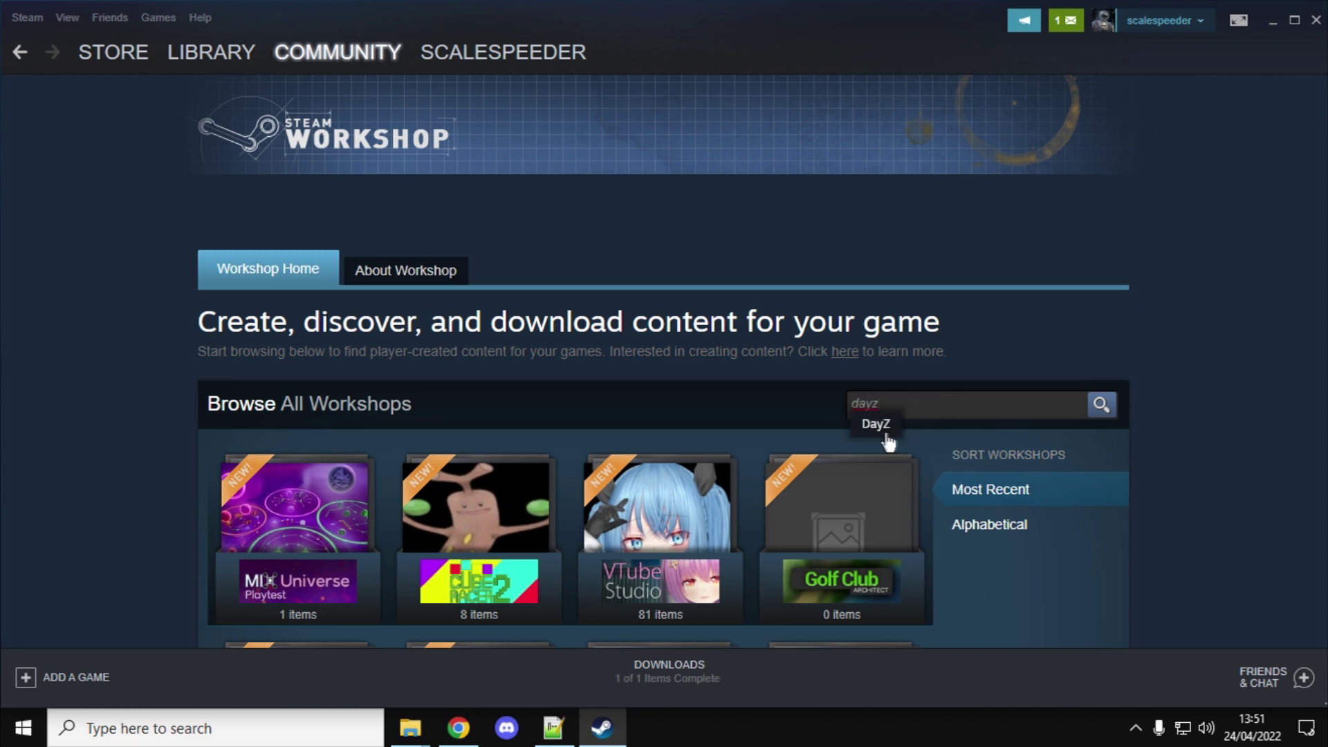
click(881, 428)
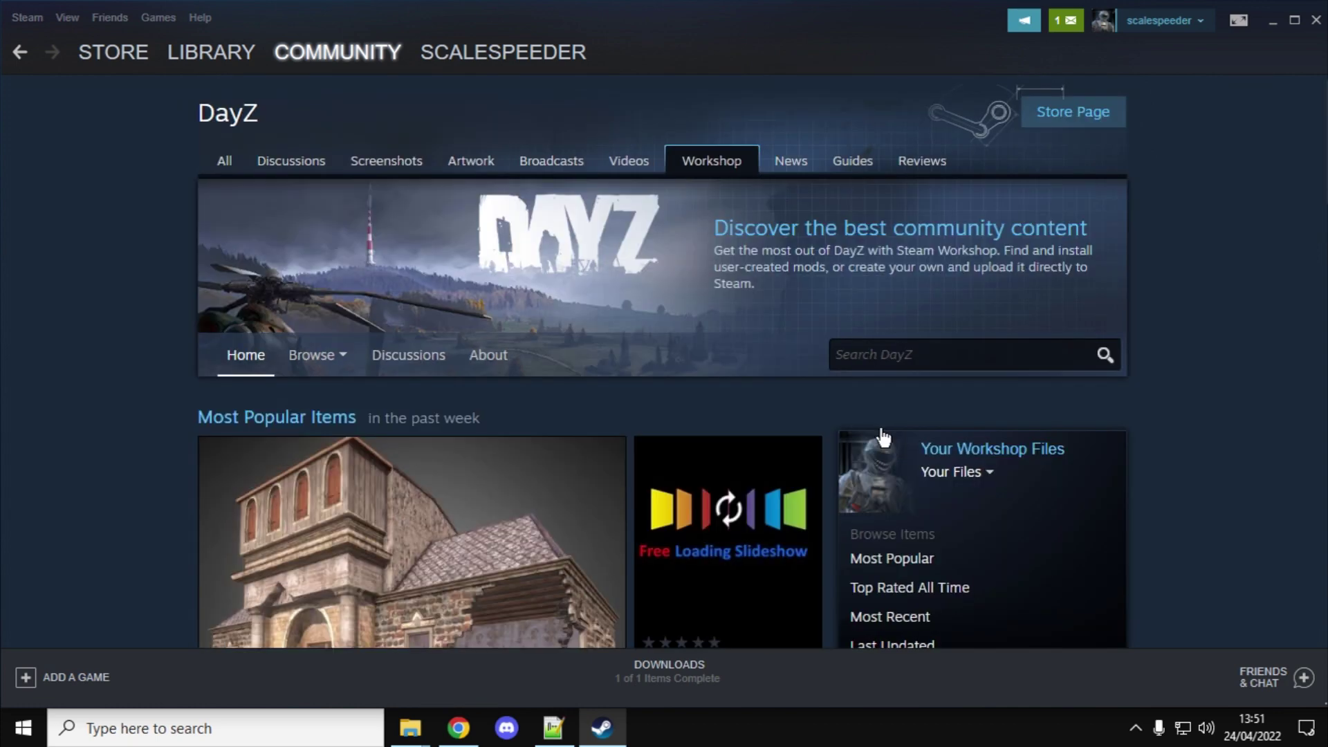
Step: Search the DayZ Workshop for 'editor', open DayZ-Editor, then minimize Steam
click(920, 354)
text(e)
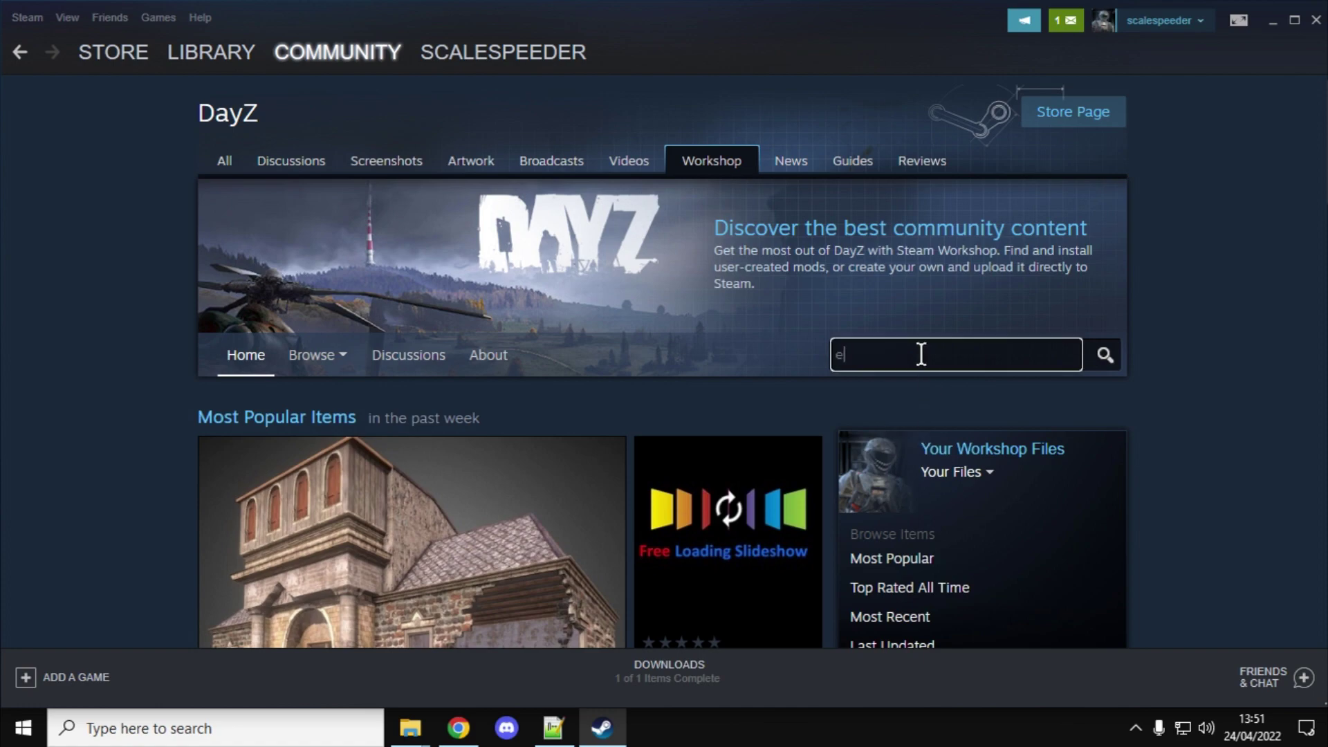
text(ditor)
key(Return)
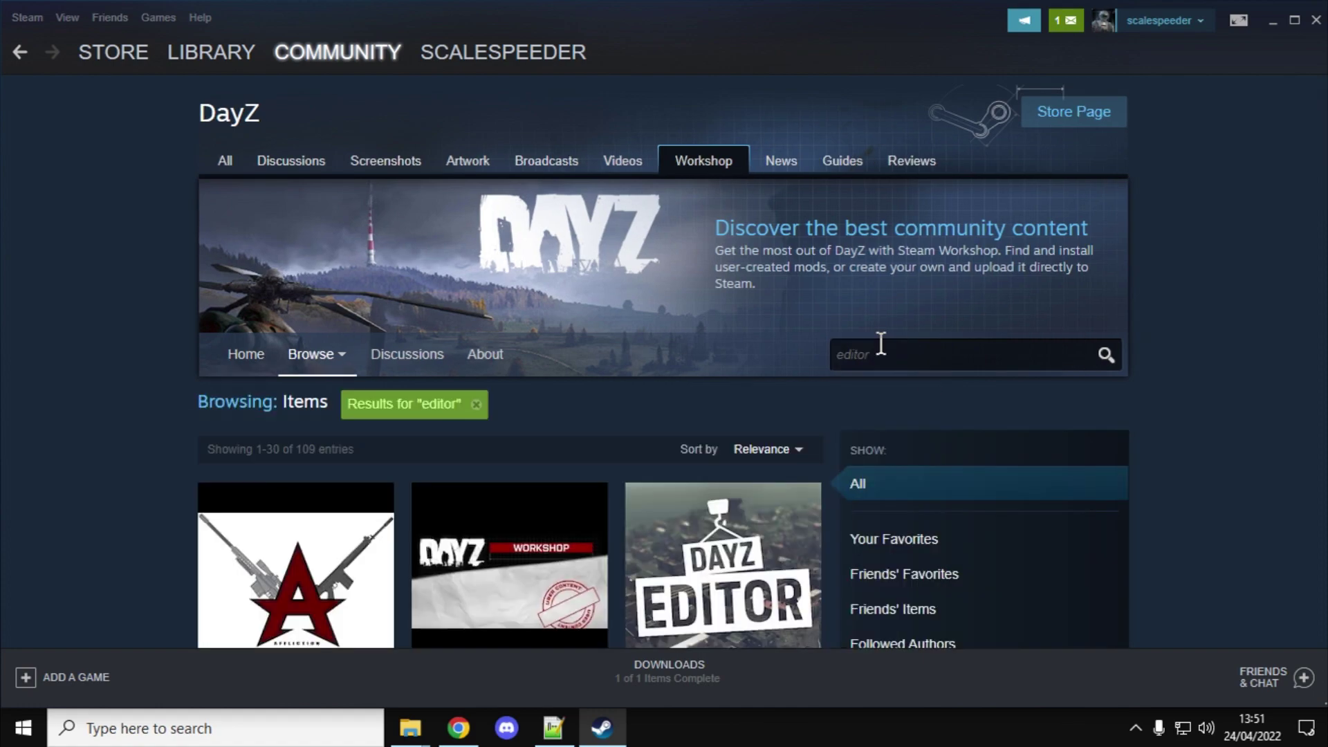
scroll(813, 351, down, 1)
scroll(728, 358, down, 2)
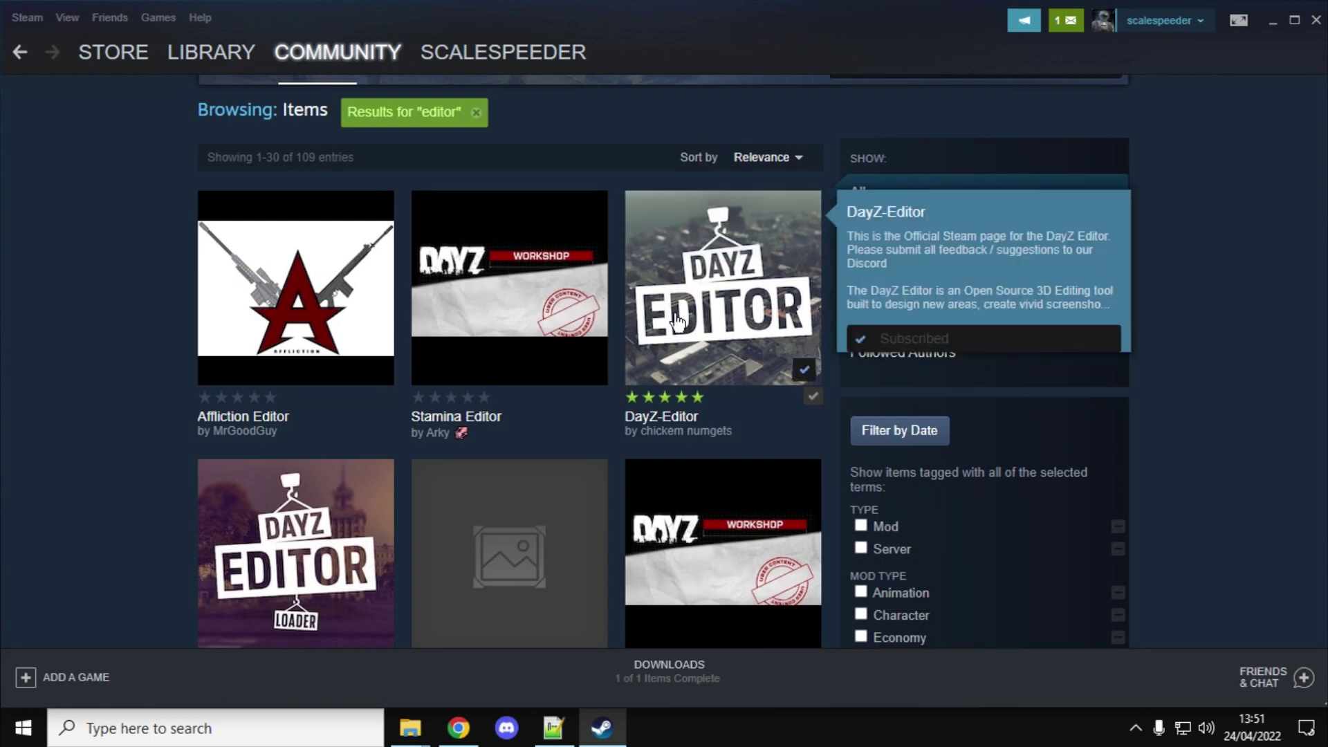
scroll(725, 308, down, 1)
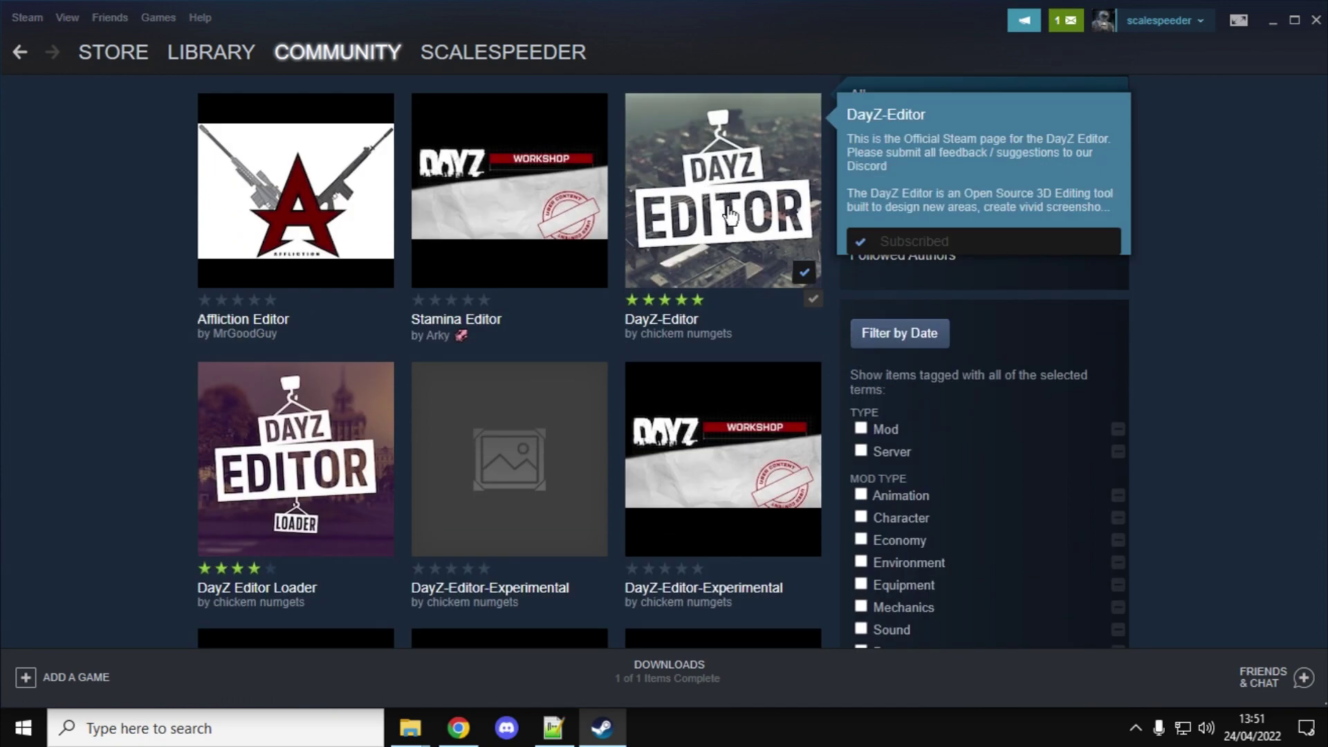
click(730, 216)
scroll(727, 213, down, 2)
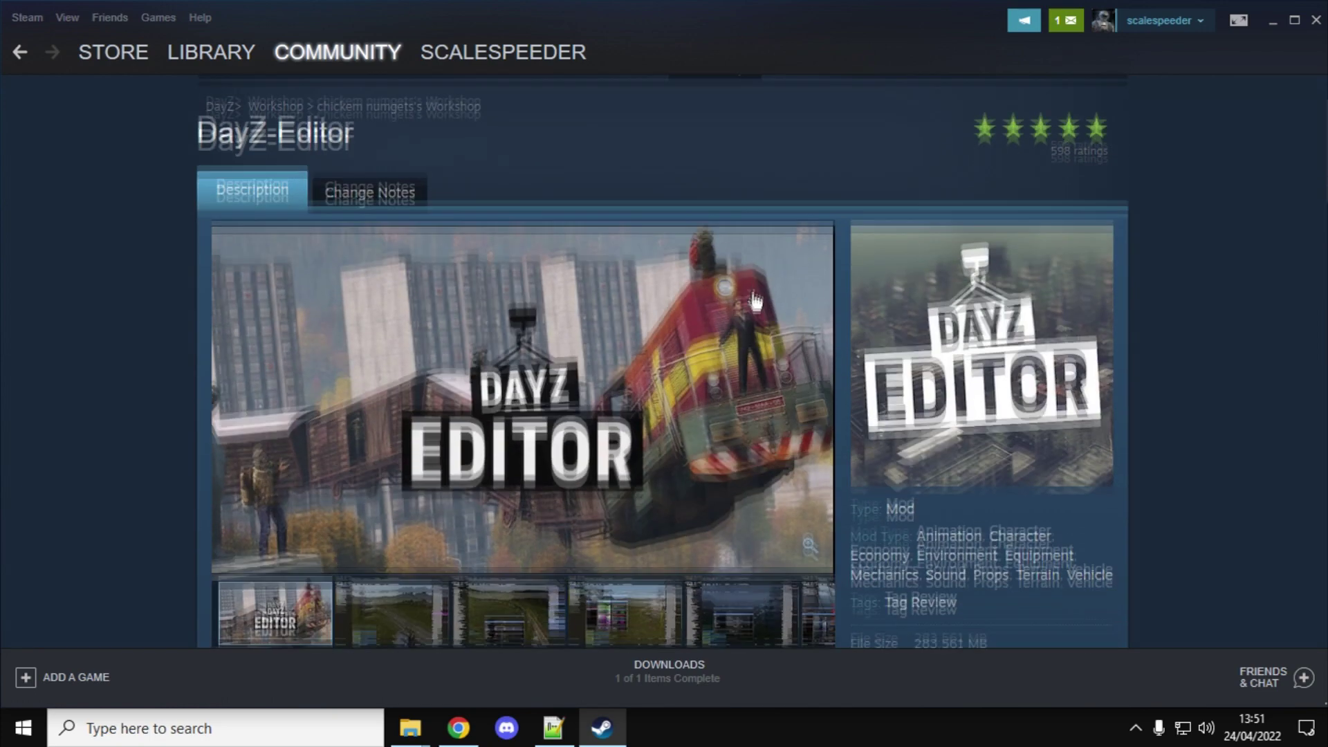
scroll(750, 312, down, 2)
scroll(754, 506, down, 1)
scroll(717, 570, down, 2)
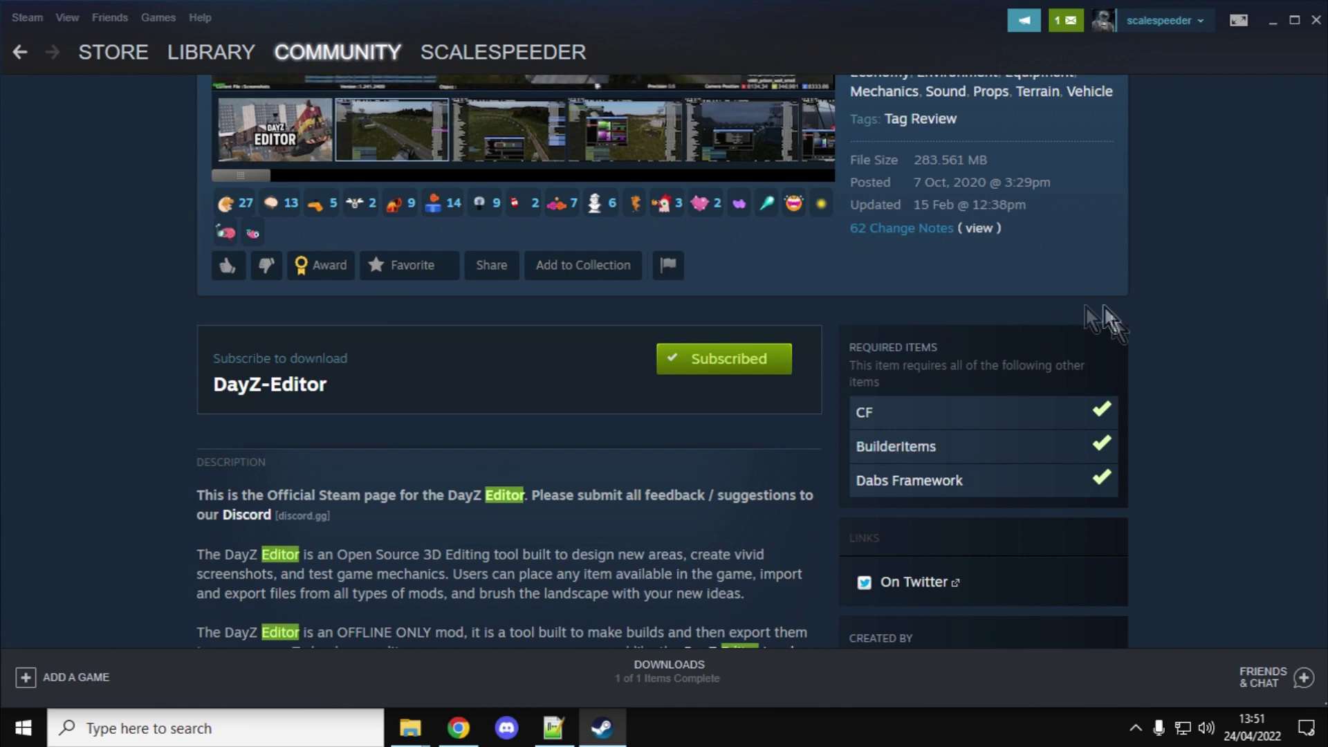
click(1267, 20)
Step: Minimize Chrome, launch DayZ from the desktop, and open the launcher's Mods list
click(1219, 16)
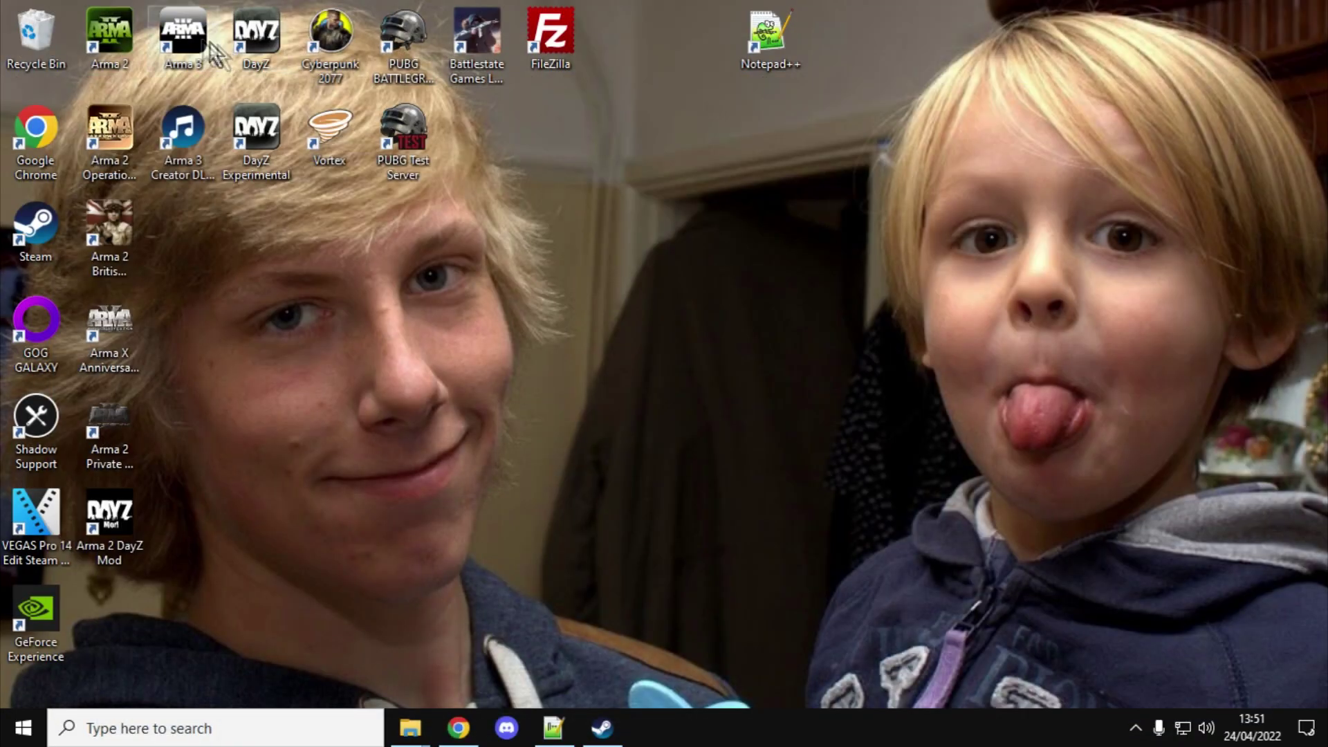
double_click(250, 29)
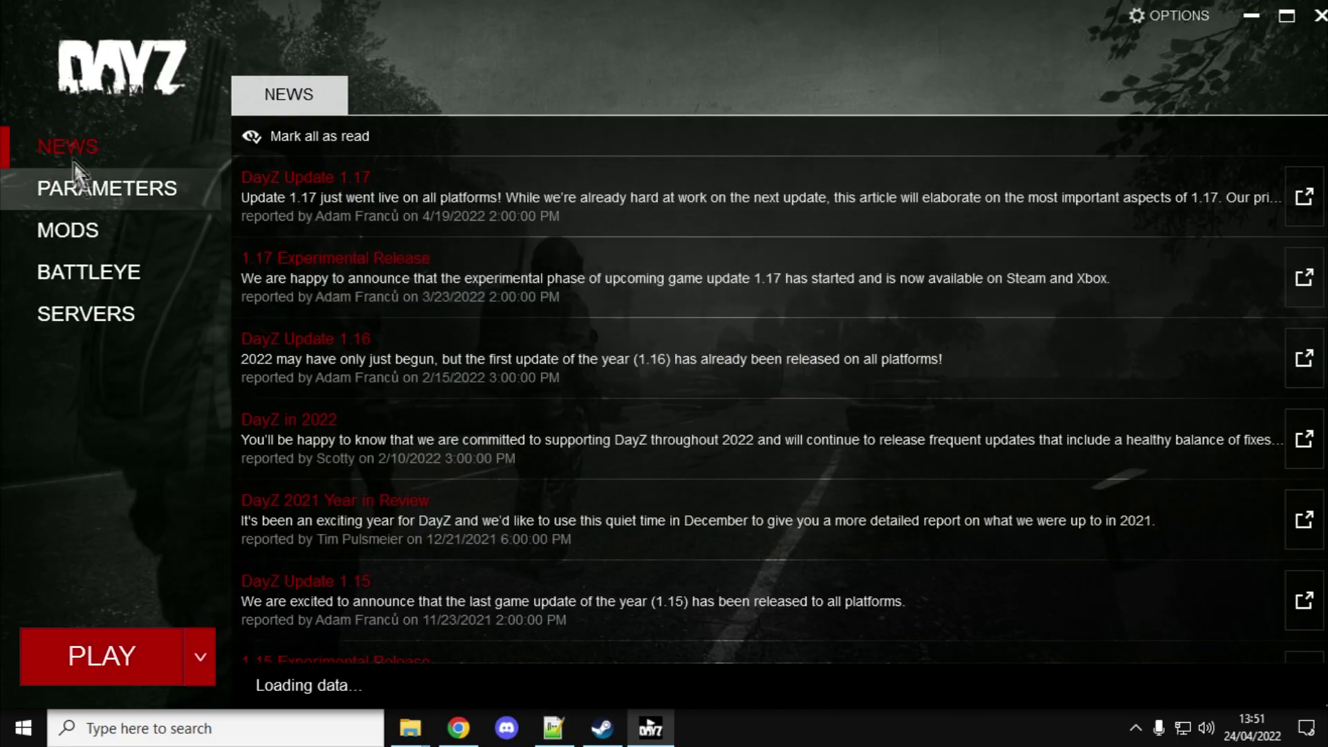
click(60, 229)
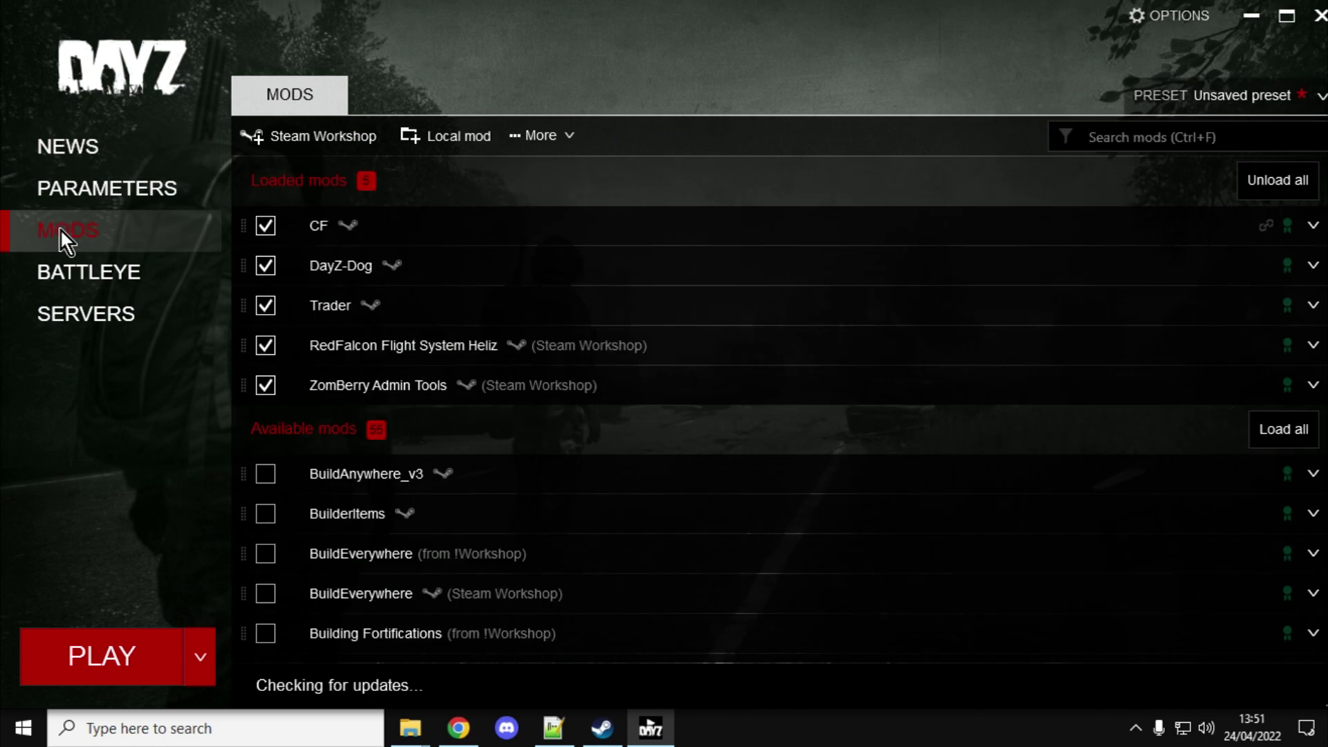
Step: Filter mods by 'editor', load DayZ-Editor with its dependencies, and play
click(1204, 137)
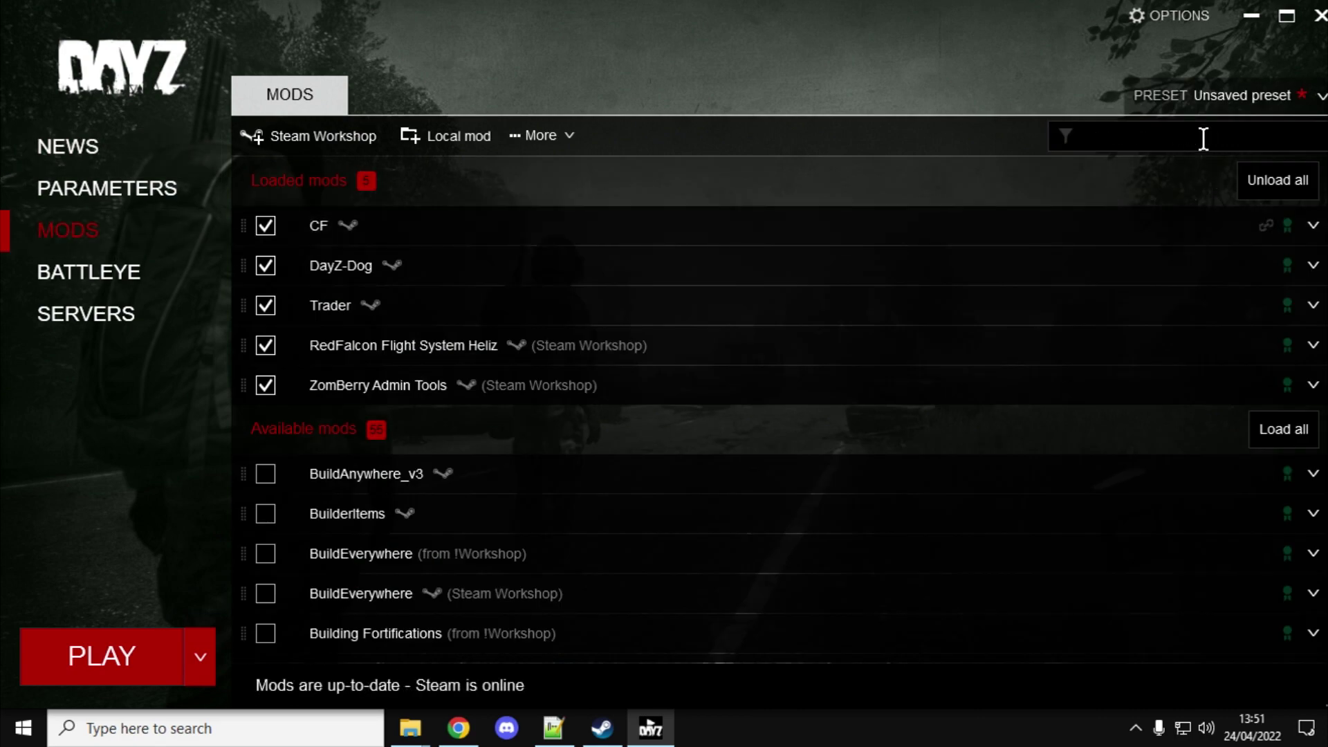
text(editor)
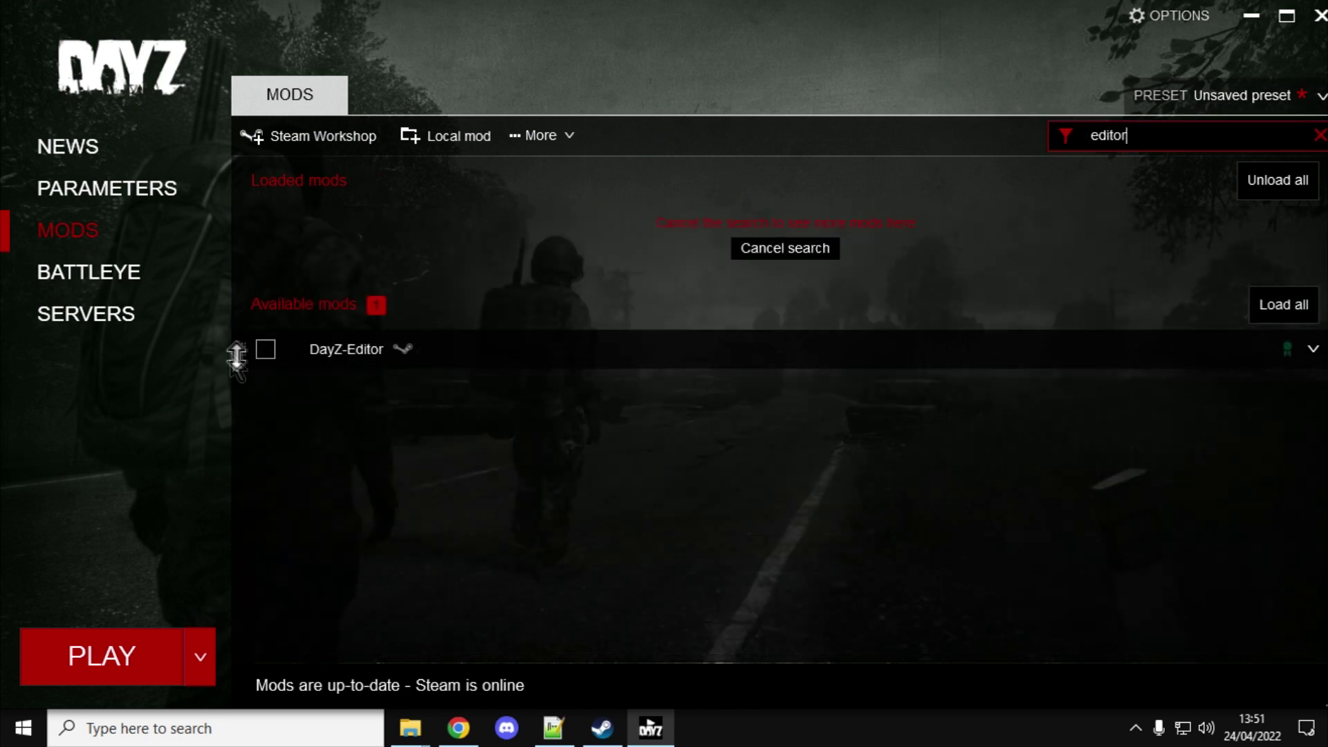
click(267, 352)
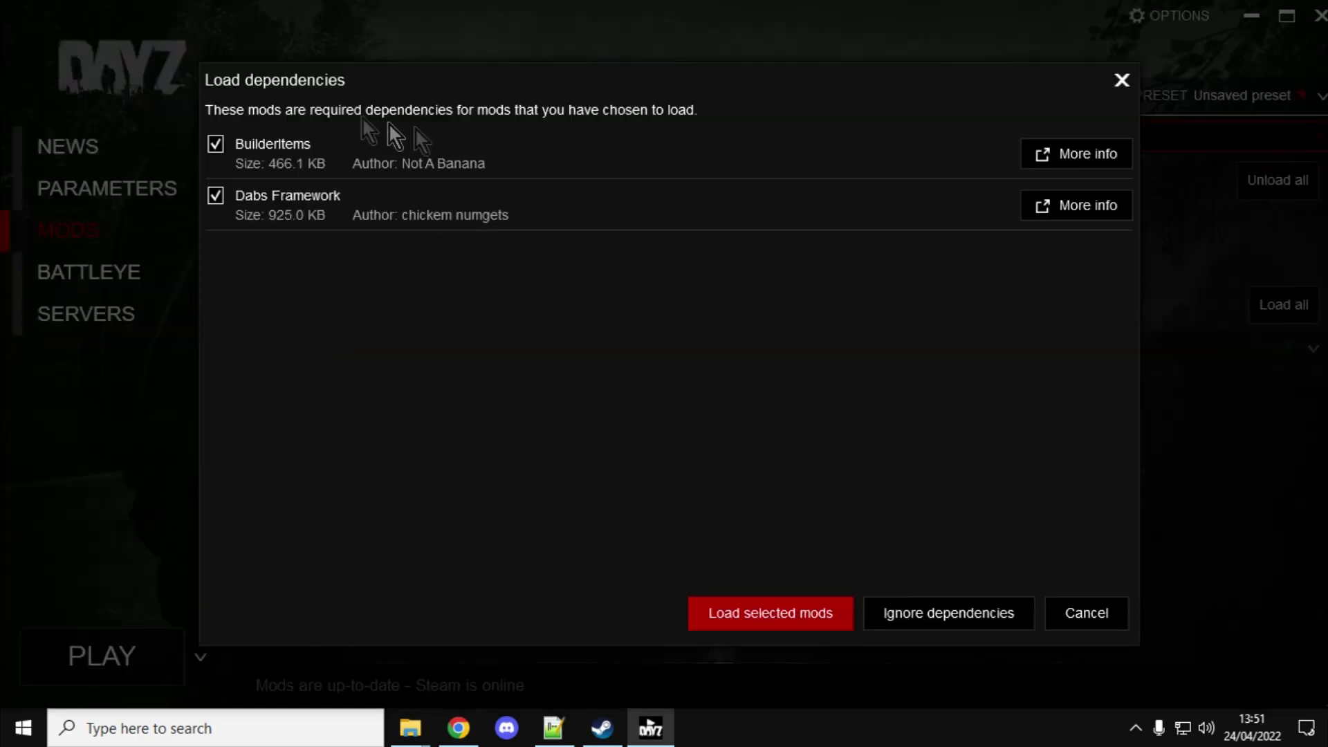
click(777, 612)
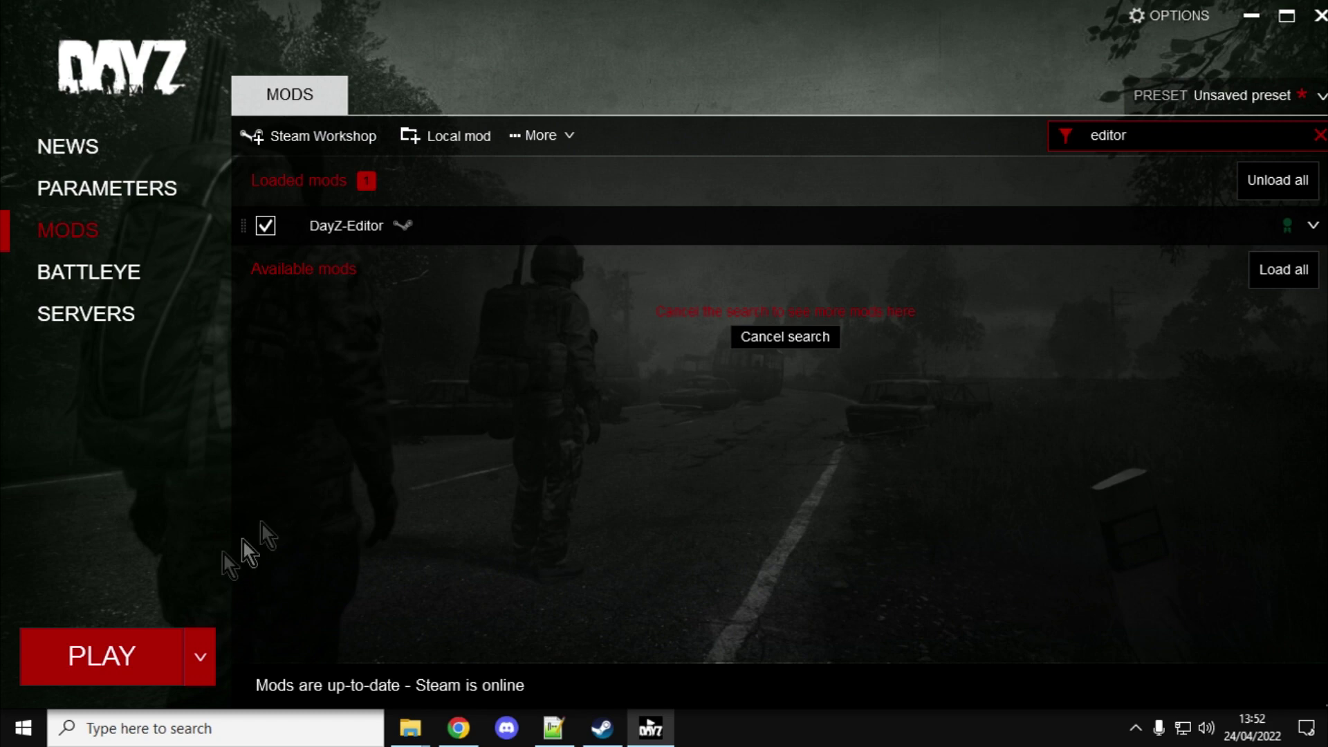
click(84, 663)
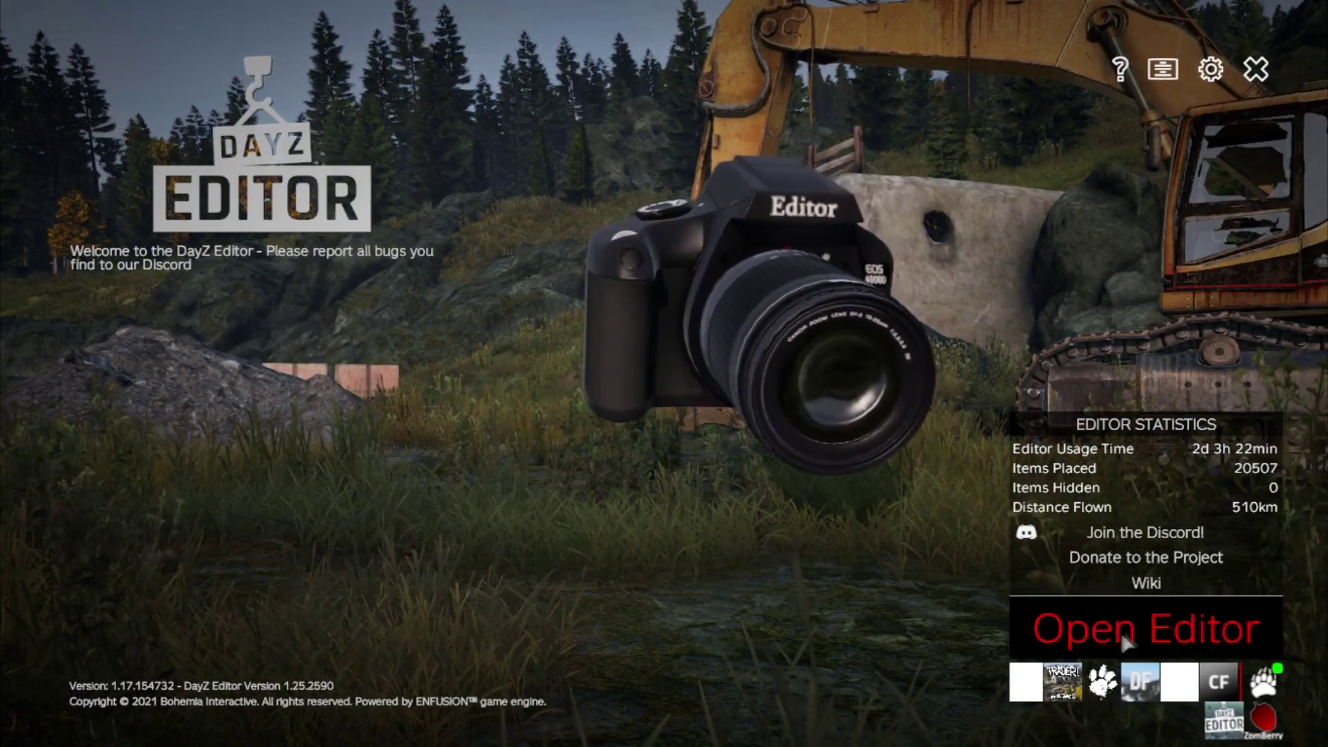
Step: Open the editor, select the ChernarusPlus map, and load it
click(1089, 629)
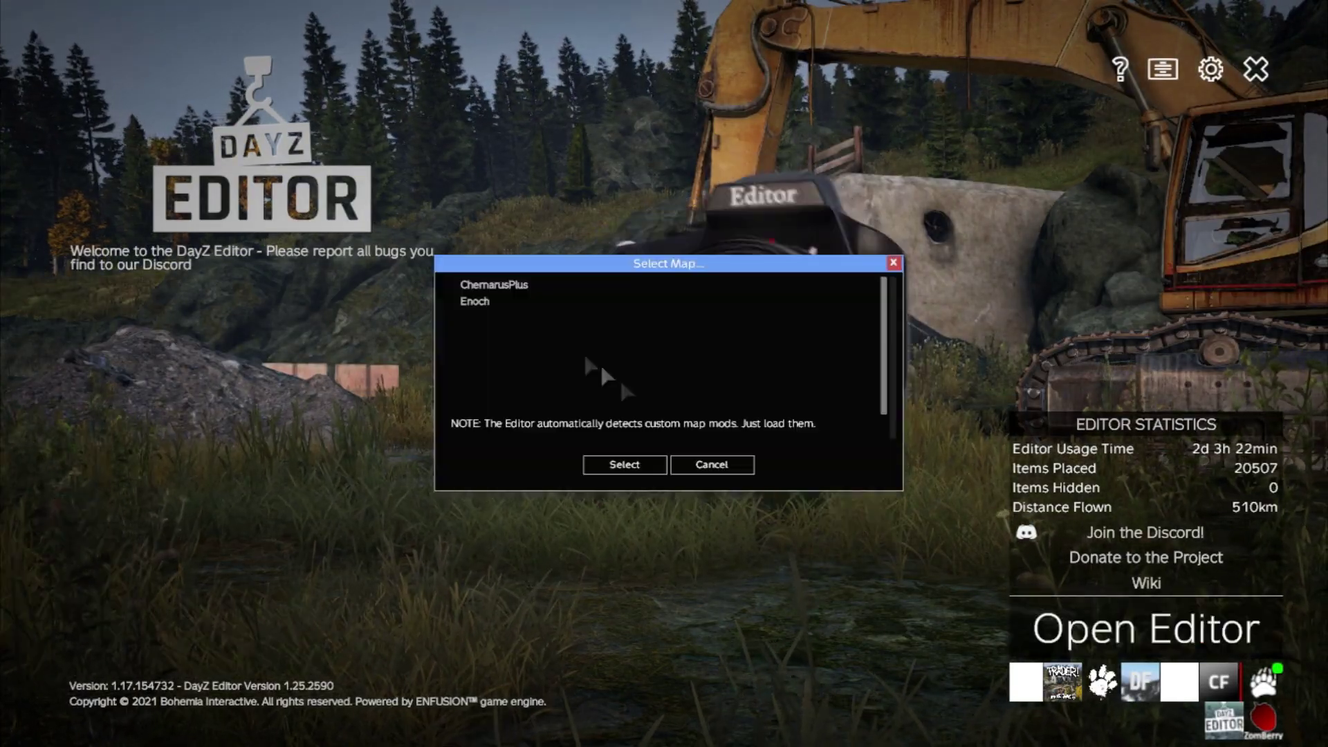
click(524, 288)
click(627, 464)
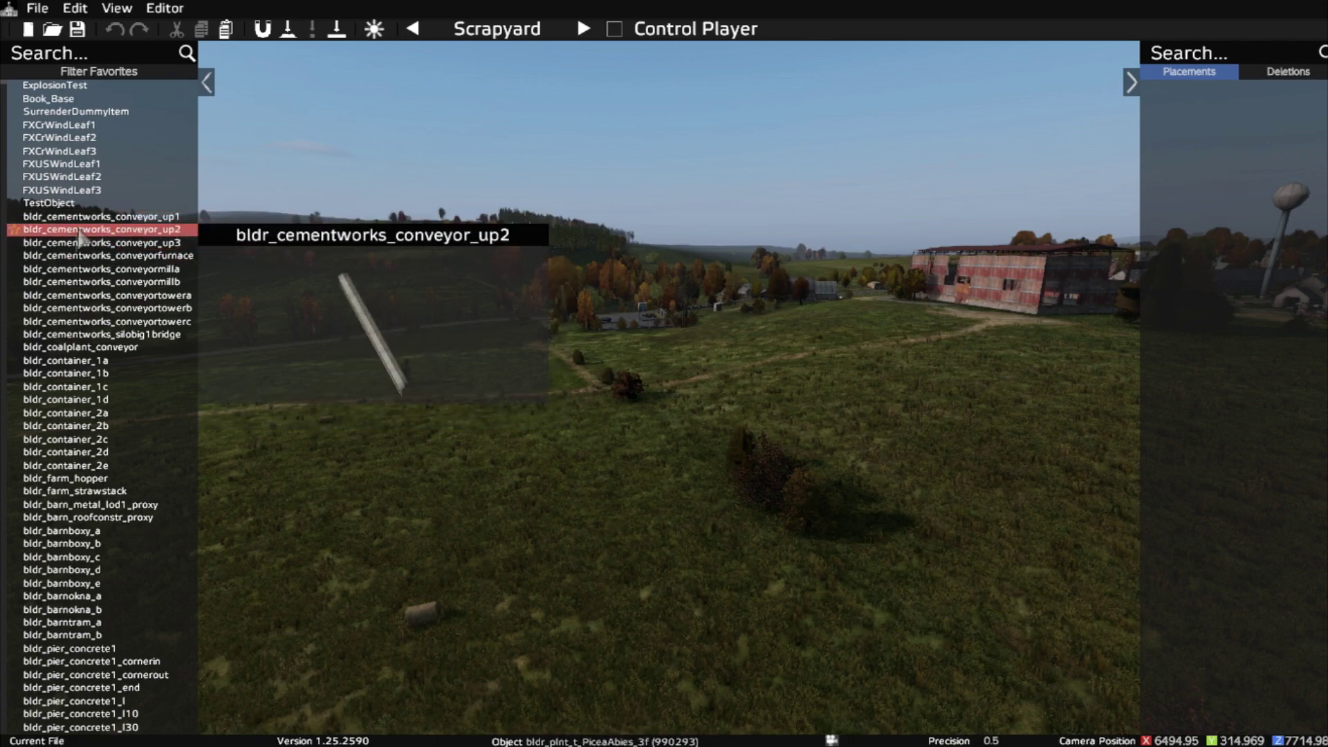
scroll(54, 581, down, 3)
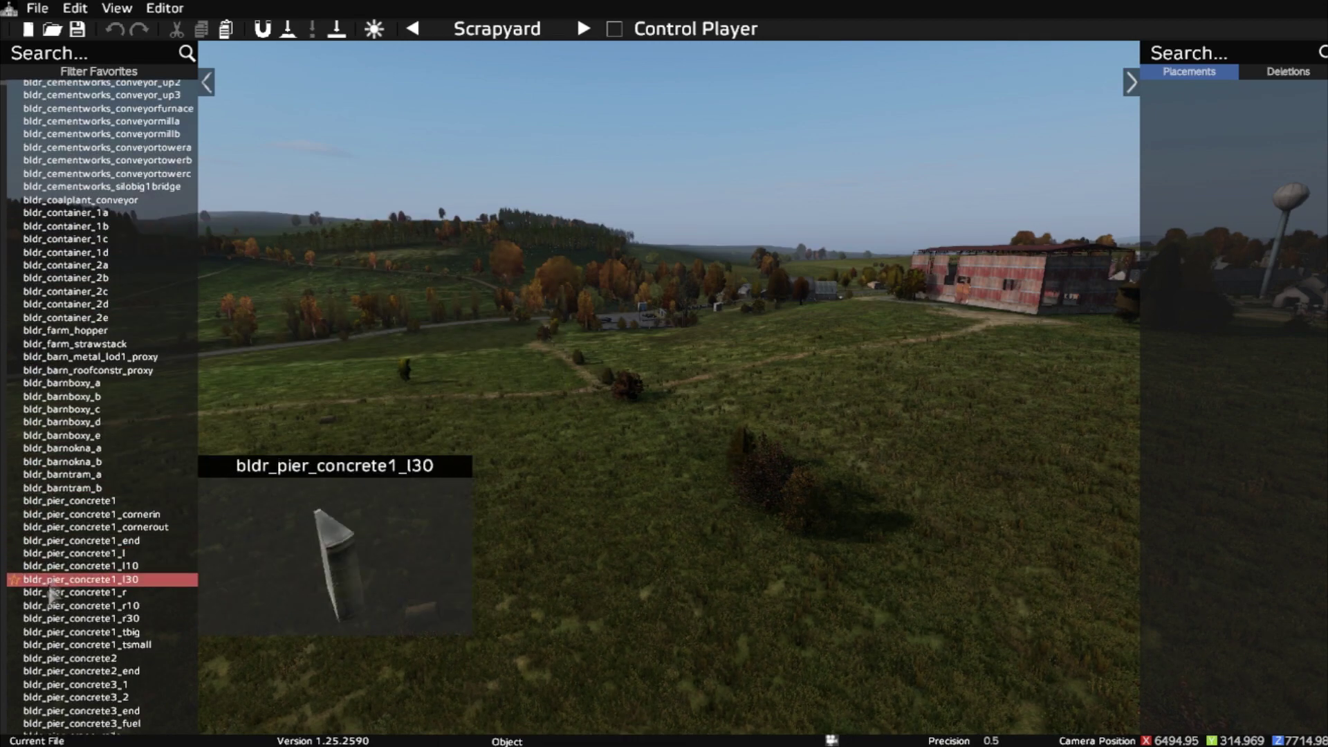
scroll(57, 601, up, 3)
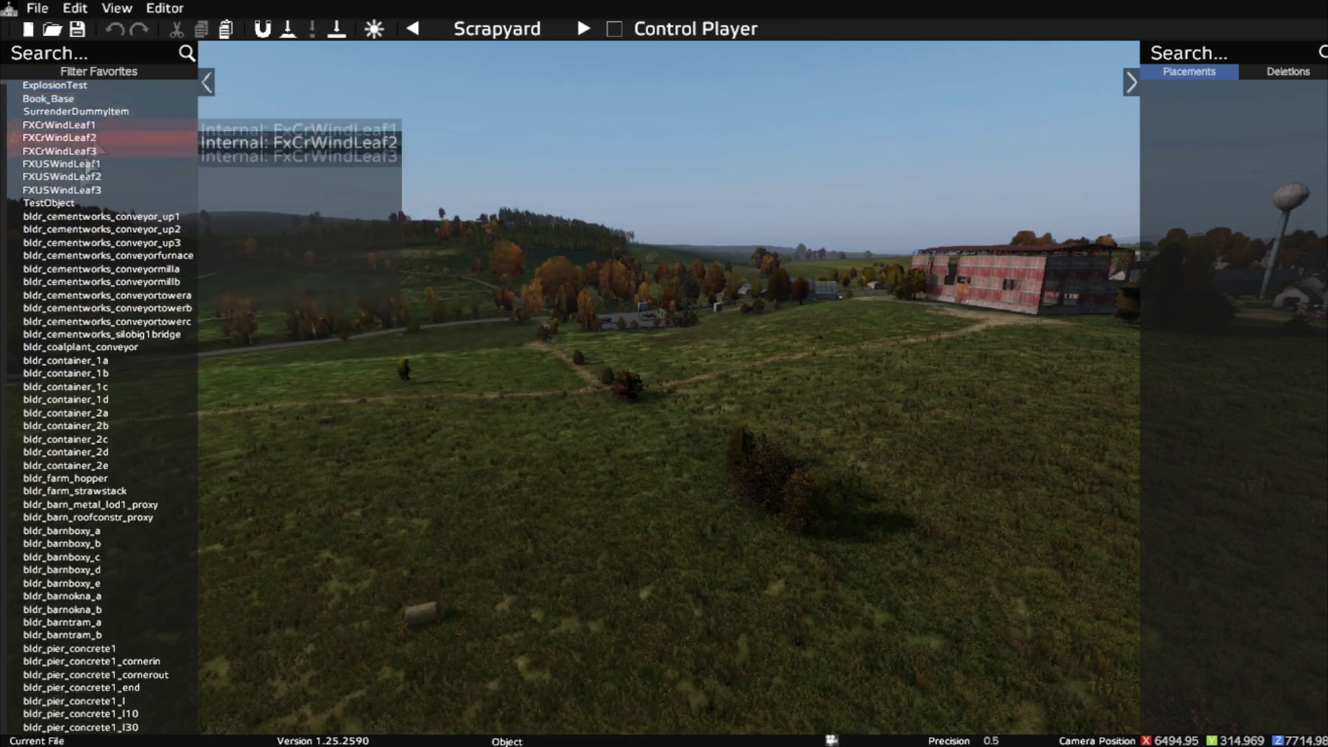
scroll(41, 464, down, 5)
scroll(47, 560, down, 5)
scroll(47, 560, down, 5)
scroll(52, 570, up, 3)
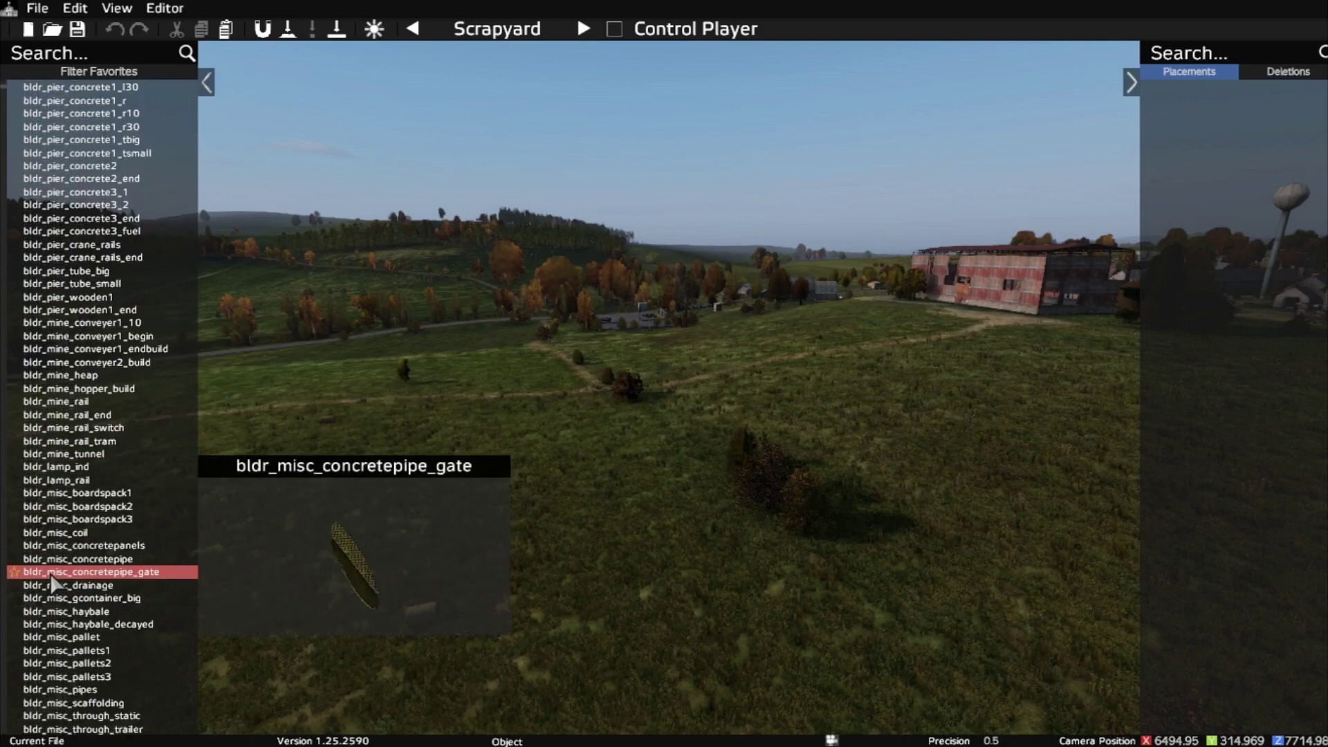
scroll(62, 575, up, 8)
drag(790, 412, 943, 390)
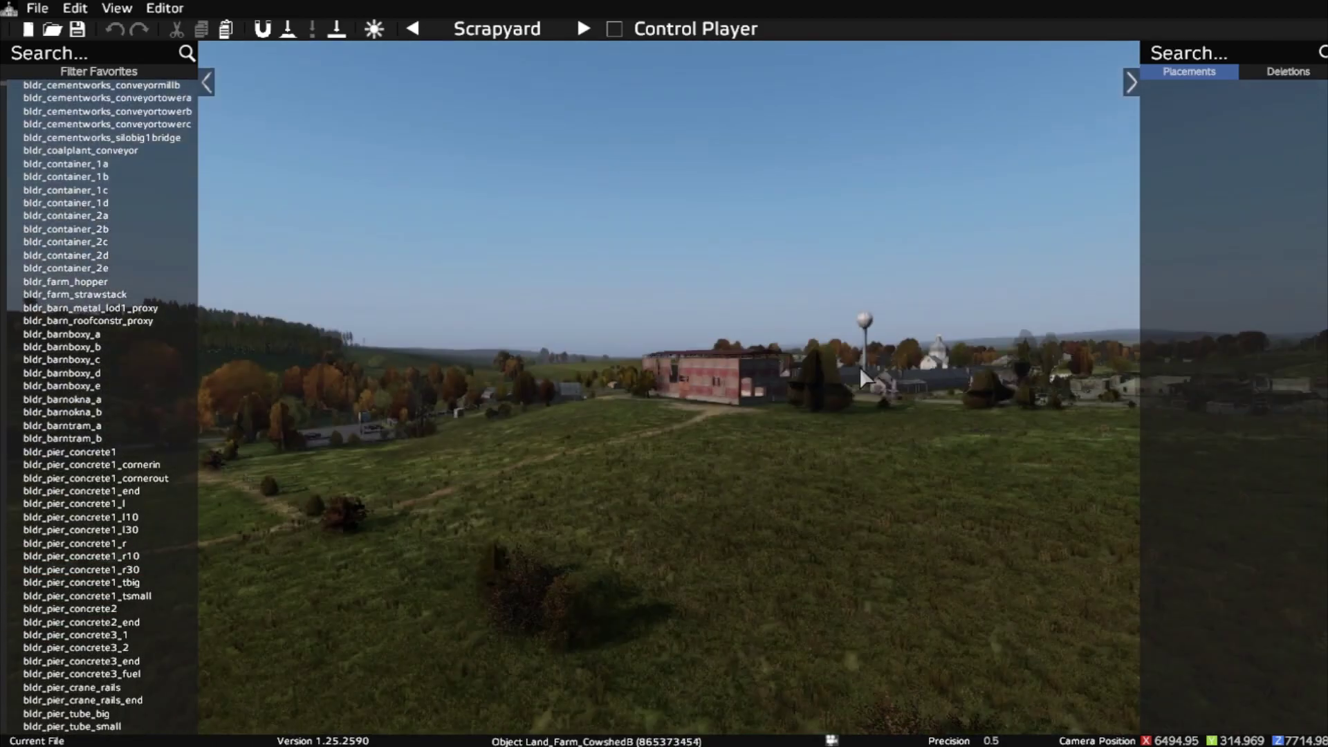